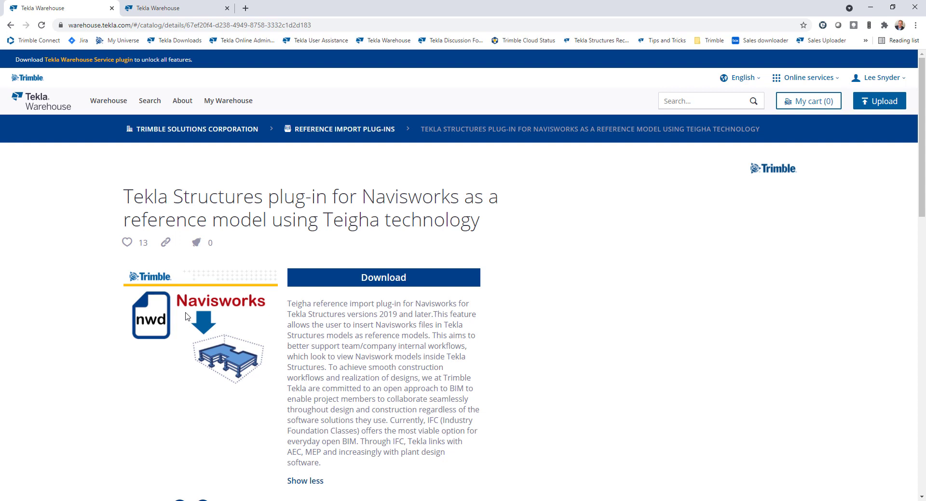
Step: View the Warehouse page of the Revit reference model plug-in and switch to Tekla Structures
{"action": "left_click", "coordinate": [183, 9]}
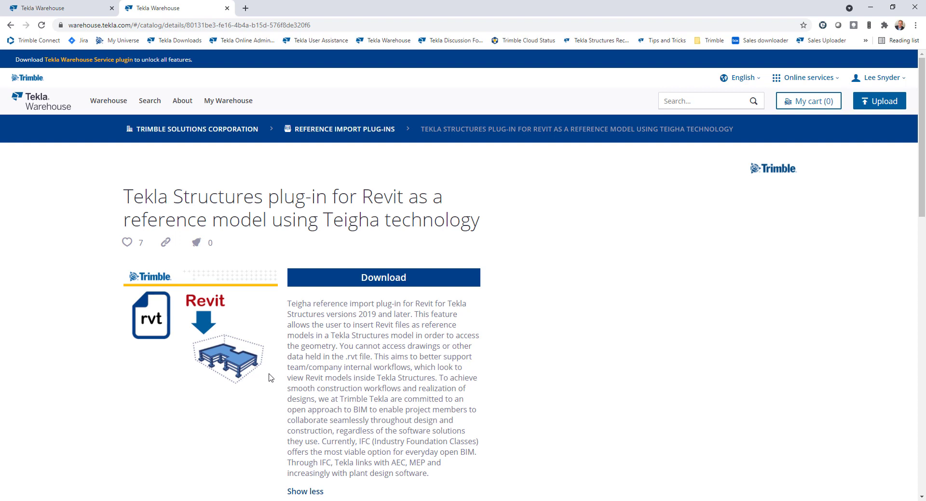
{"action": "left_click", "coordinate": [193, 500]}
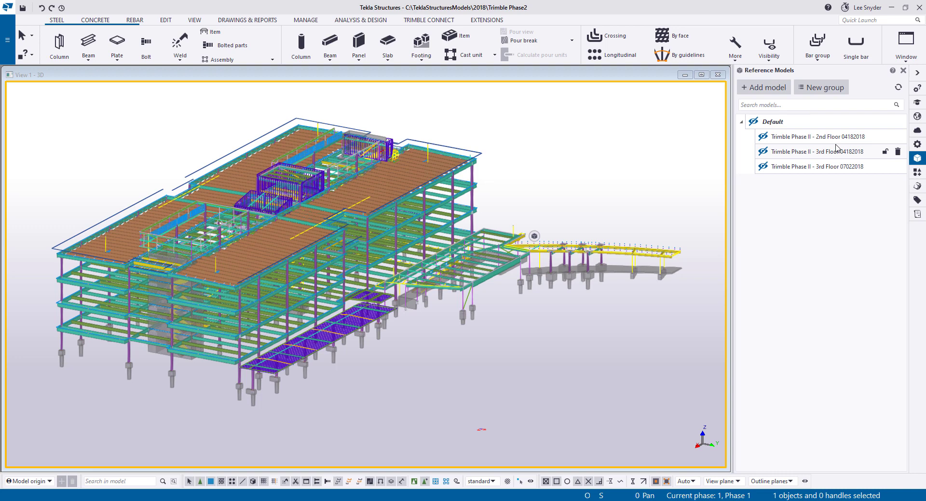
Step: Browse for a reference model file to add and check which model file formats are supported
{"action": "left_click", "coordinate": [740, 92]}
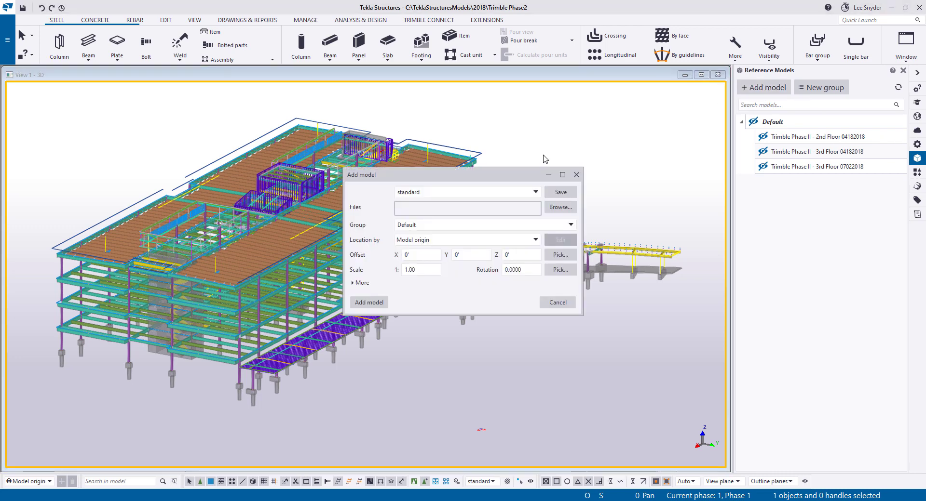
{"action": "left_click_drag", "start_coordinate": [506, 178], "coordinate": [257, 151]}
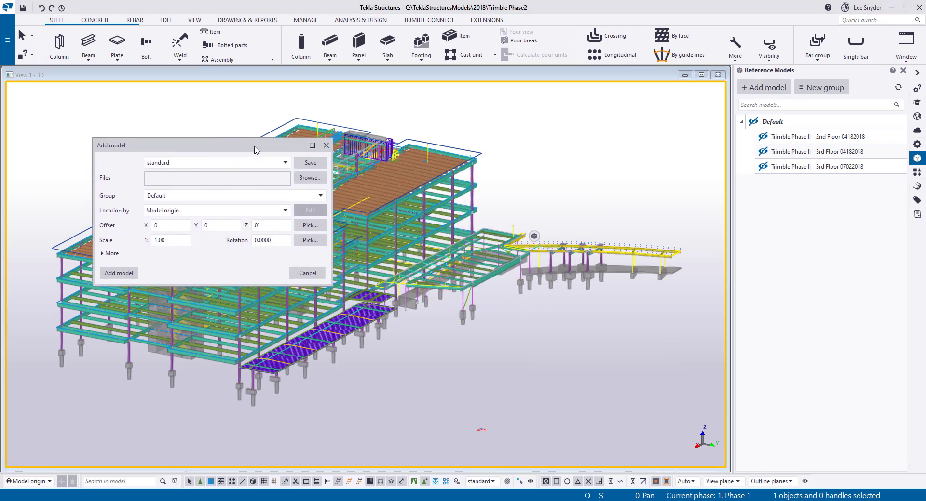
{"action": "left_click", "coordinate": [304, 179]}
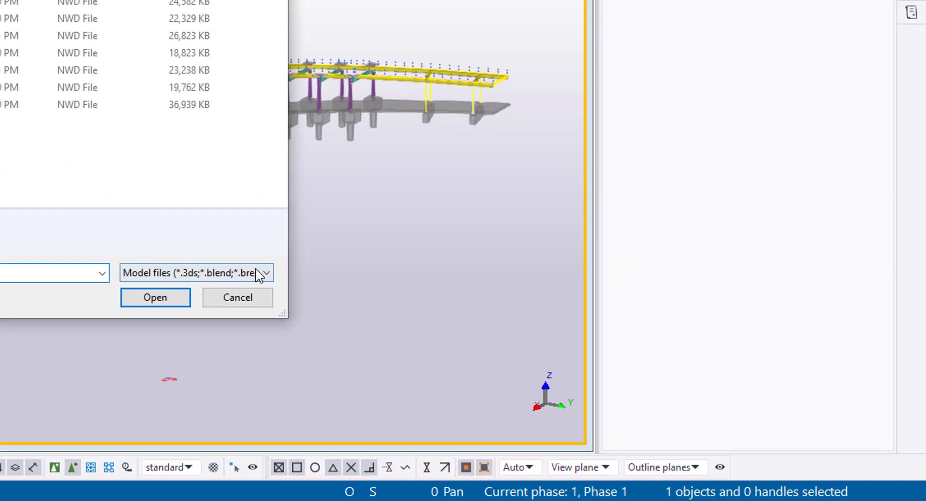
{"action": "left_click", "coordinate": [518, 362]}
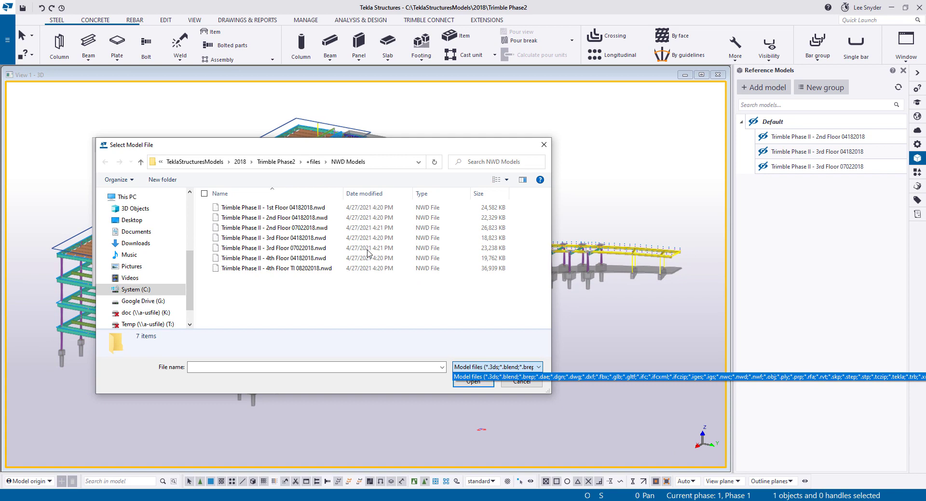
{"action": "left_click", "coordinate": [315, 242]}
{"action": "left_click", "coordinate": [314, 247]}
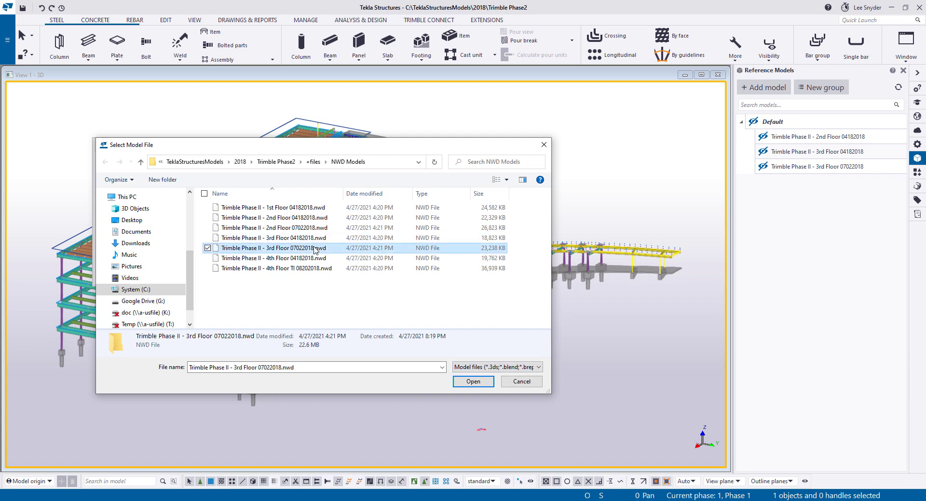
{"action": "left_click", "coordinate": [316, 259]}
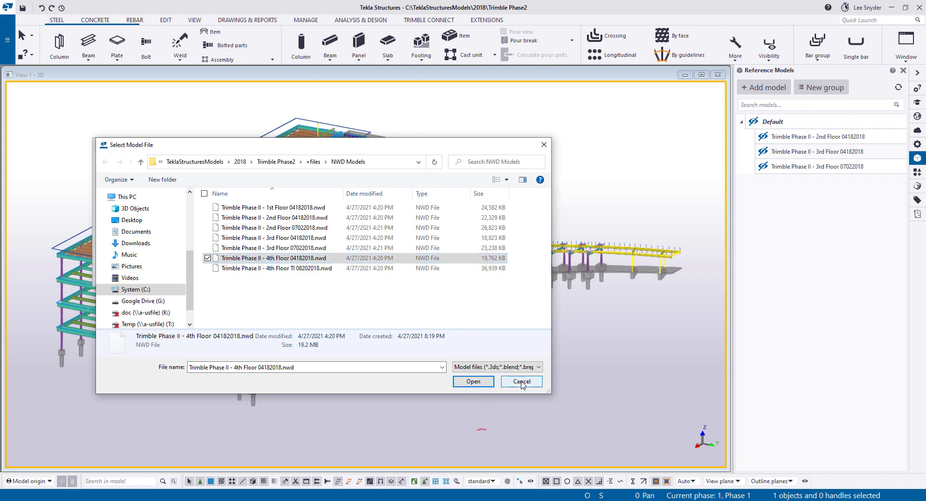
{"action": "left_click", "coordinate": [473, 382]}
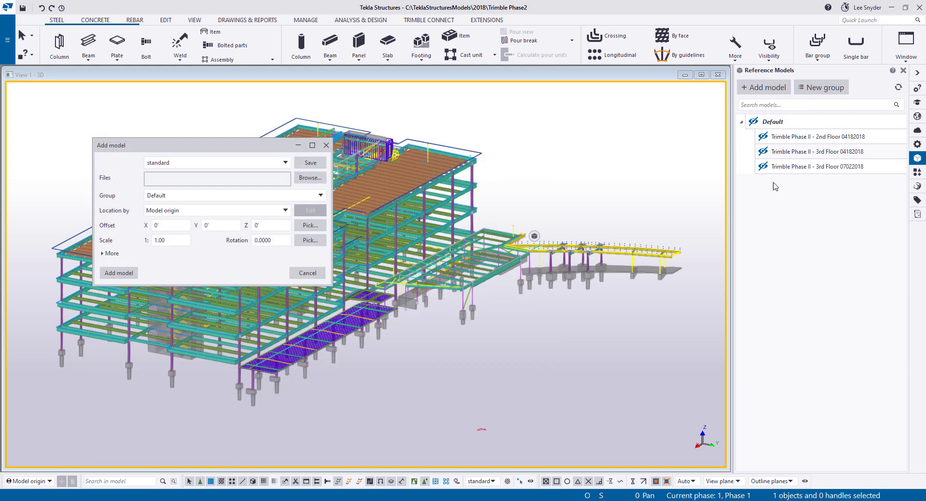
{"action": "left_click", "coordinate": [326, 145]}
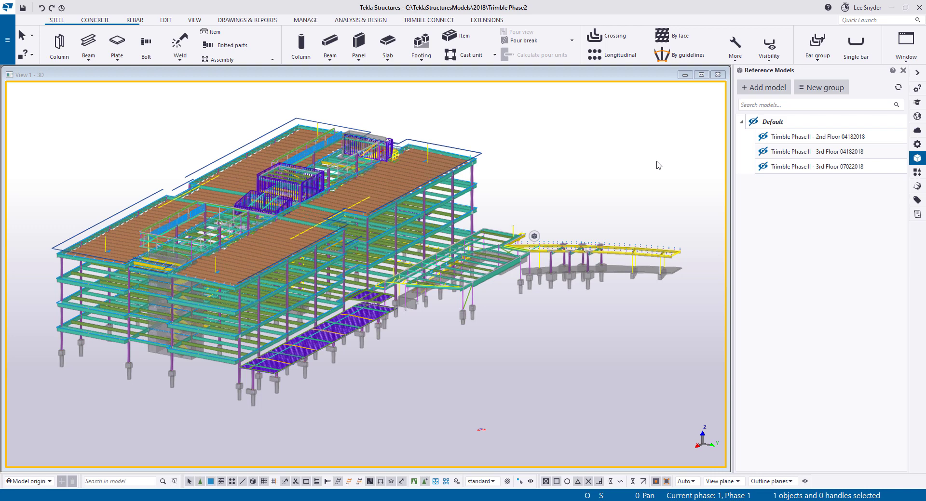
Step: Show the reference model Trimble Phase II - 3rd Floor 04182018 and hide all parts in the 3D view
{"action": "left_click", "coordinate": [762, 151]}
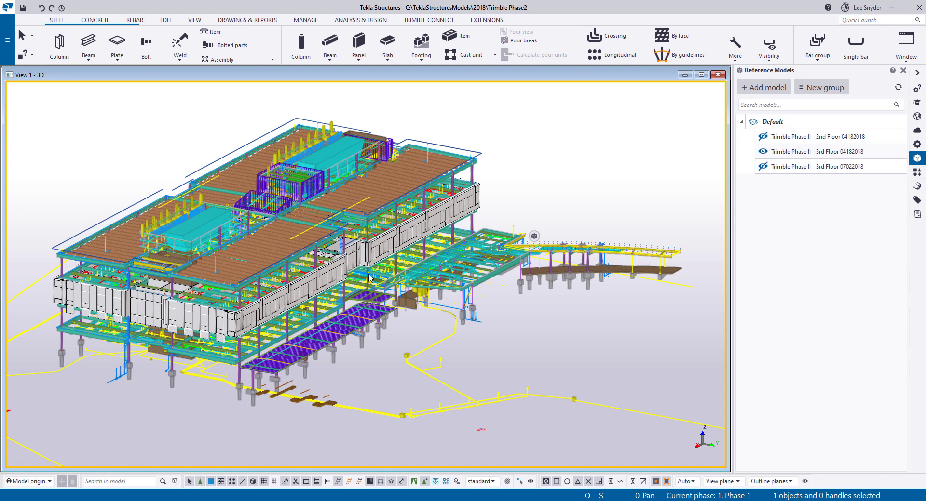
{"action": "scroll", "coordinate": [331, 298], "scroll_direction": "up", "scroll_amount": 2}
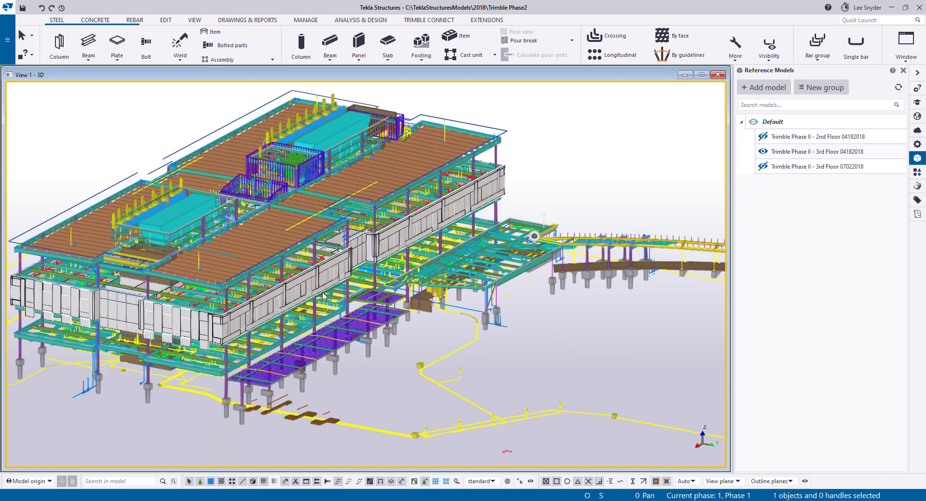
{"action": "left_click", "coordinate": [534, 236]}
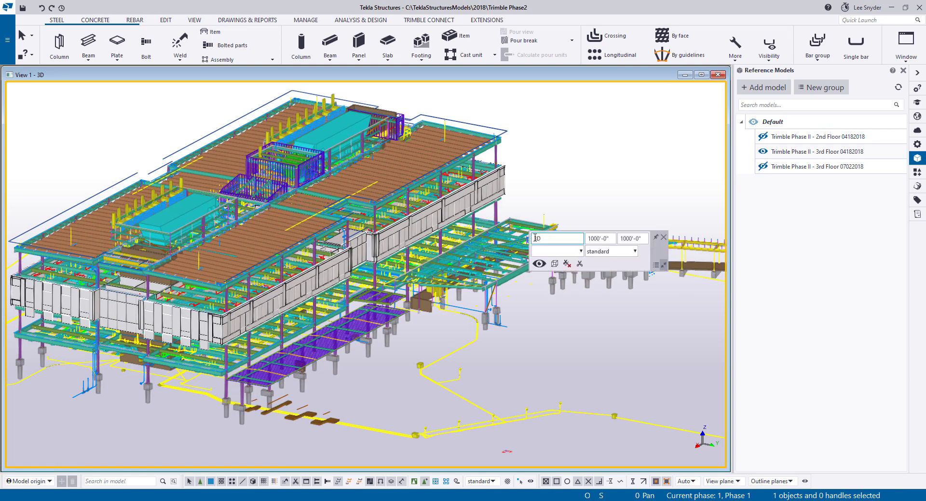
{"action": "left_click", "coordinate": [539, 264]}
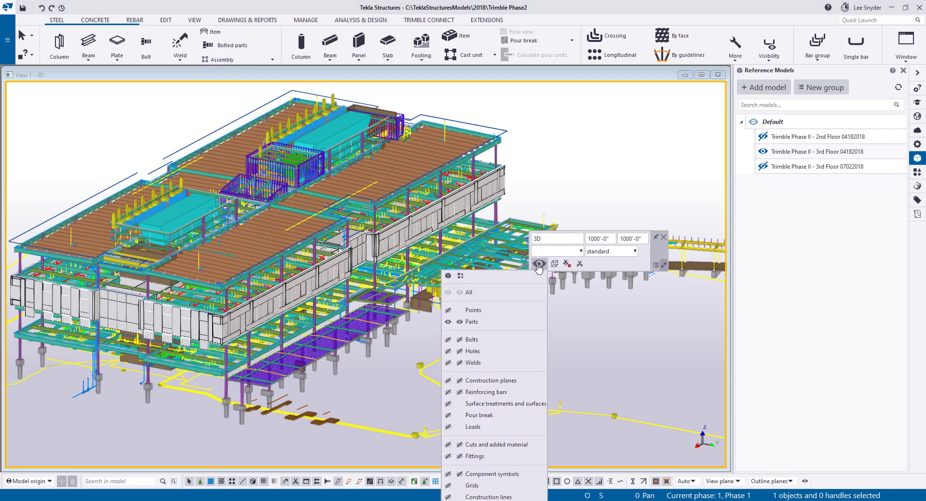
{"action": "left_click", "coordinate": [449, 324]}
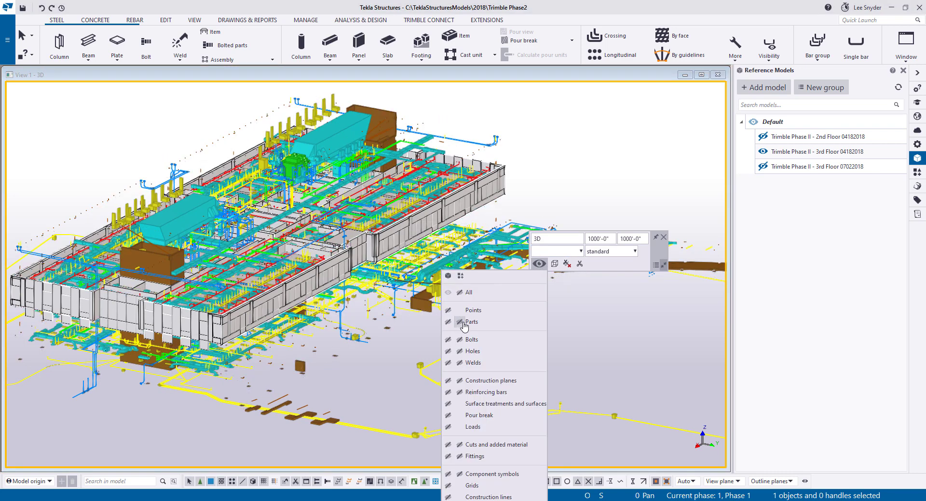
{"action": "left_click", "coordinate": [613, 176]}
Step: Examine the reference model's ductwork, piping and walls in plan view and close up in 3D
{"action": "key", "text": "ctrl+p"}
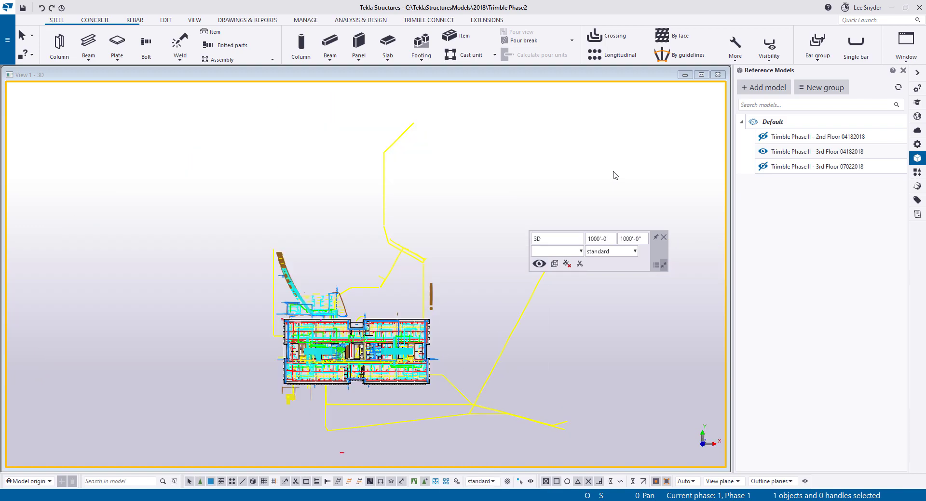
{"action": "scroll", "coordinate": [347, 376], "scroll_direction": "up", "scroll_amount": 5}
{"action": "scroll", "coordinate": [347, 377], "scroll_direction": "up", "scroll_amount": 4}
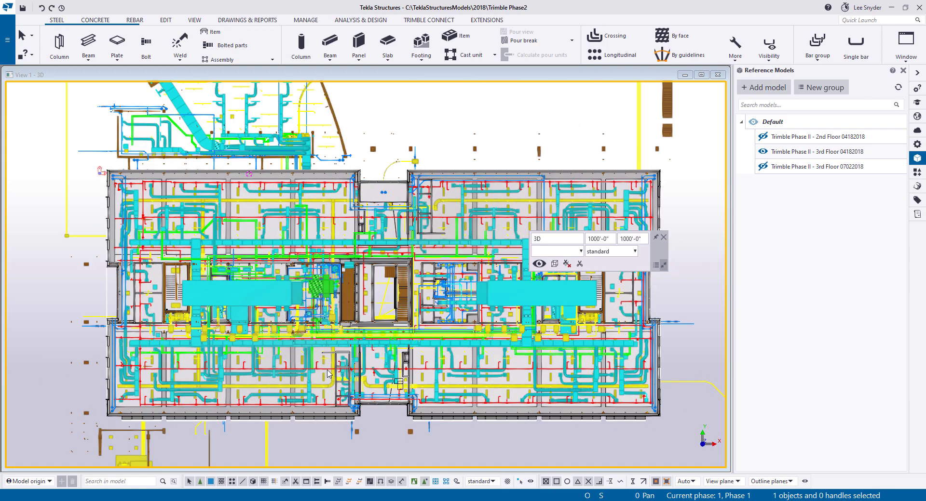
{"action": "scroll", "coordinate": [357, 307], "scroll_direction": "up", "scroll_amount": 2}
{"action": "scroll", "coordinate": [357, 306], "scroll_direction": "up", "scroll_amount": 1}
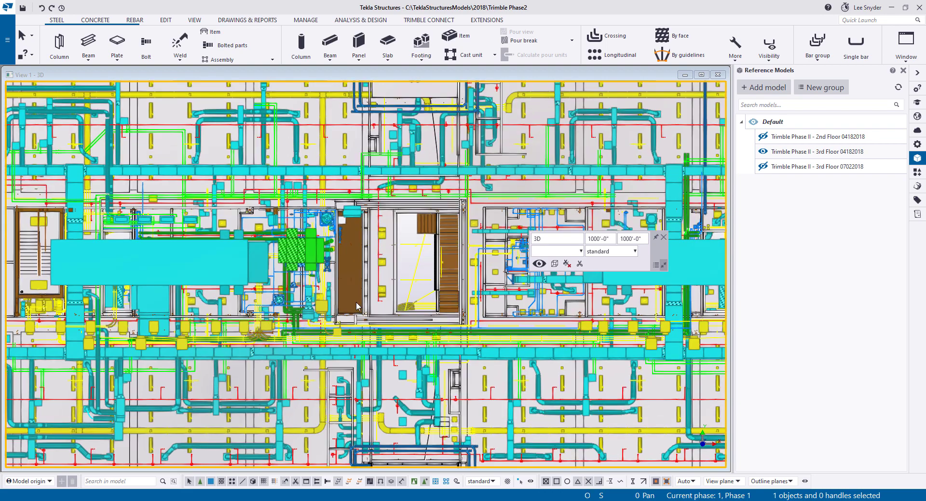
{"action": "middle_click_drag", "start_coordinate": [350, 333], "coordinate": [404, 219], "text": "ctrl"}
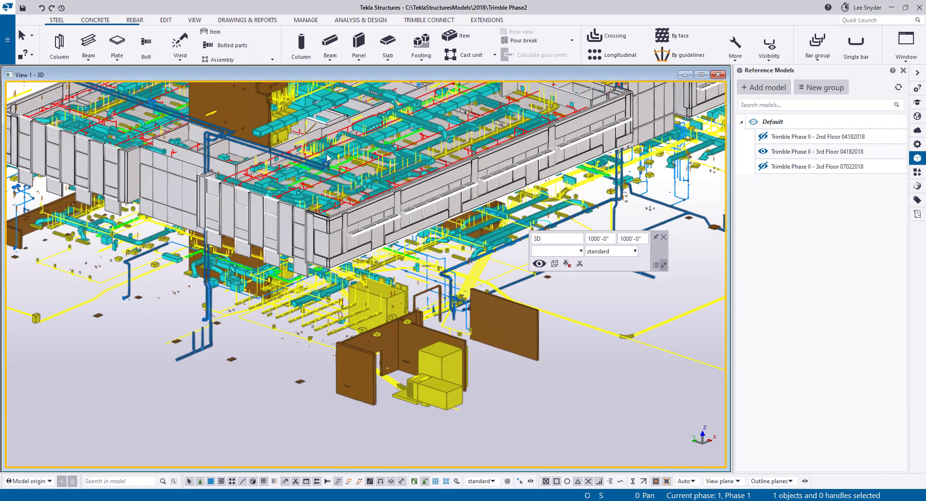
{"action": "scroll", "coordinate": [339, 164], "scroll_direction": "up", "scroll_amount": 6}
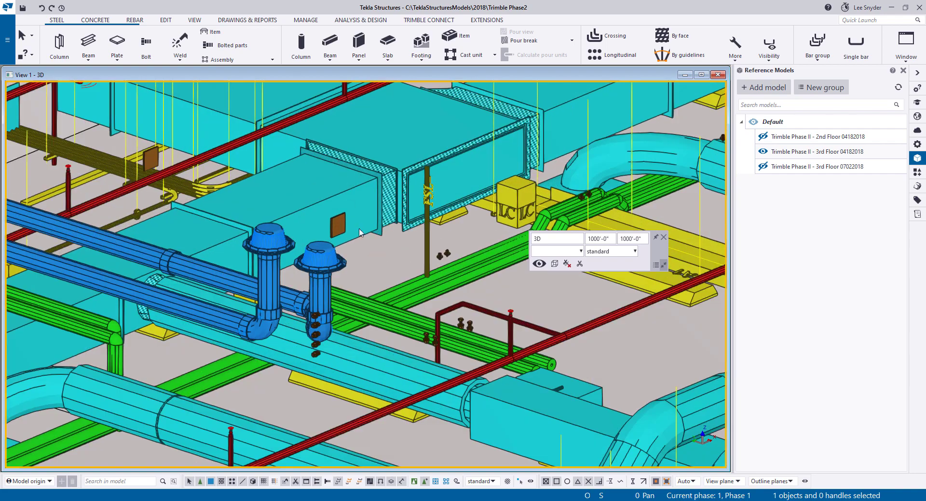
{"action": "scroll", "coordinate": [407, 264], "scroll_direction": "down", "scroll_amount": 8}
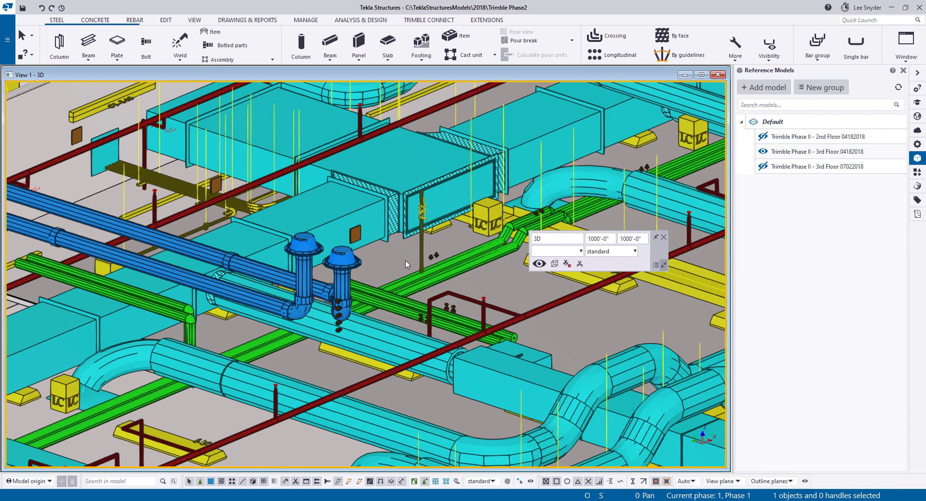
{"action": "scroll", "coordinate": [407, 265], "scroll_direction": "down", "scroll_amount": 3}
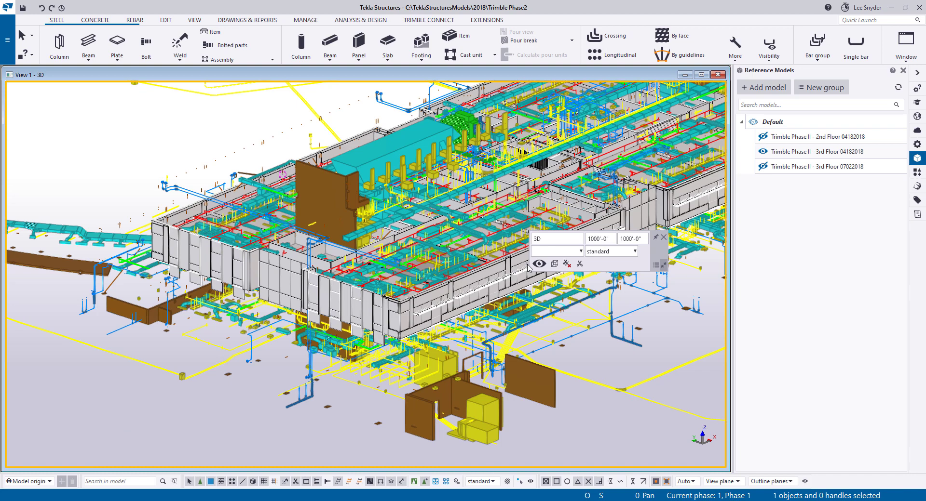
Step: Turn the visibility of parts and component parts back on in the 3D view
{"action": "left_click", "coordinate": [539, 264]}
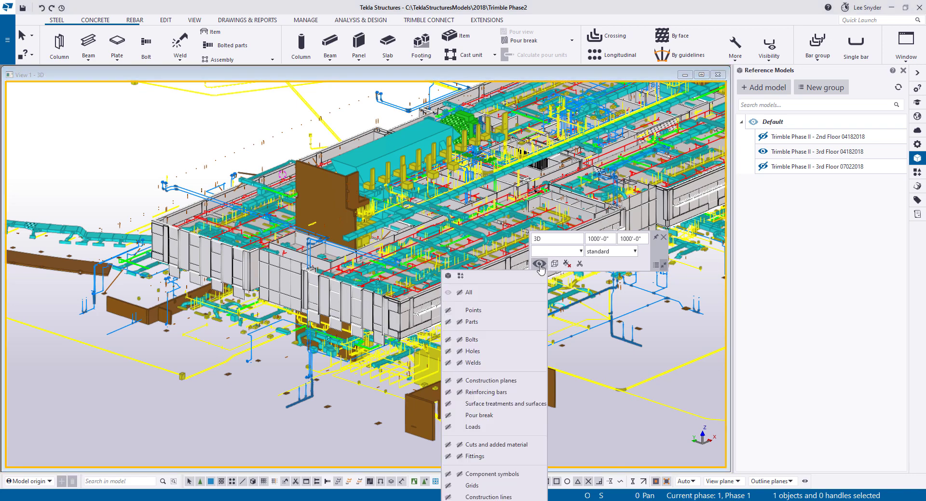
{"action": "left_click", "coordinate": [461, 322]}
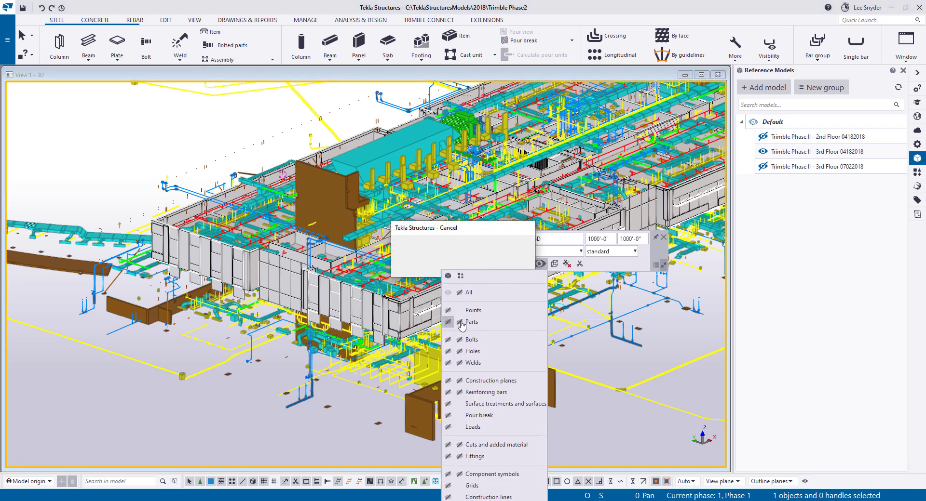
{"action": "left_click", "coordinate": [460, 323]}
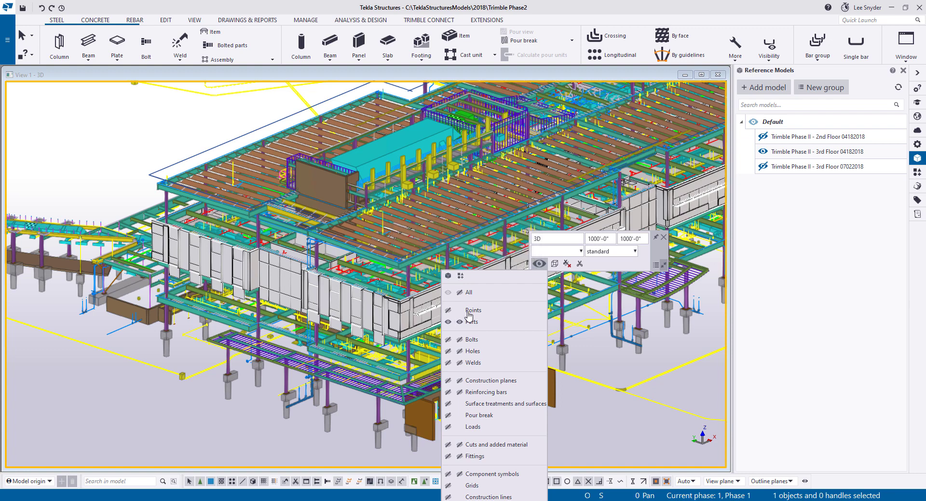
{"action": "left_click", "coordinate": [589, 439]}
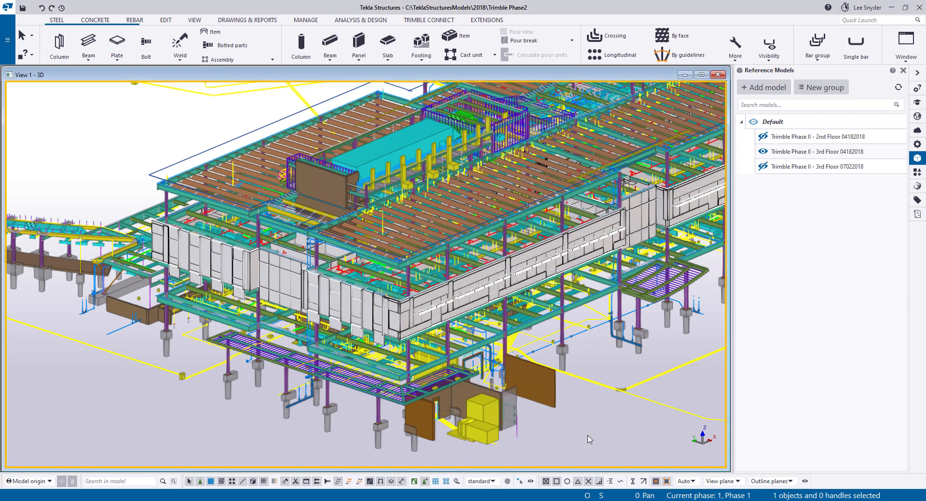
Step: Create a clip plane parallel to the building's end wall and inspect the ductwork and beams exposed by the cut
{"action": "right_click", "coordinate": [589, 440]}
{"action": "left_click", "coordinate": [607, 430]}
{"action": "left_click", "coordinate": [356, 307]}
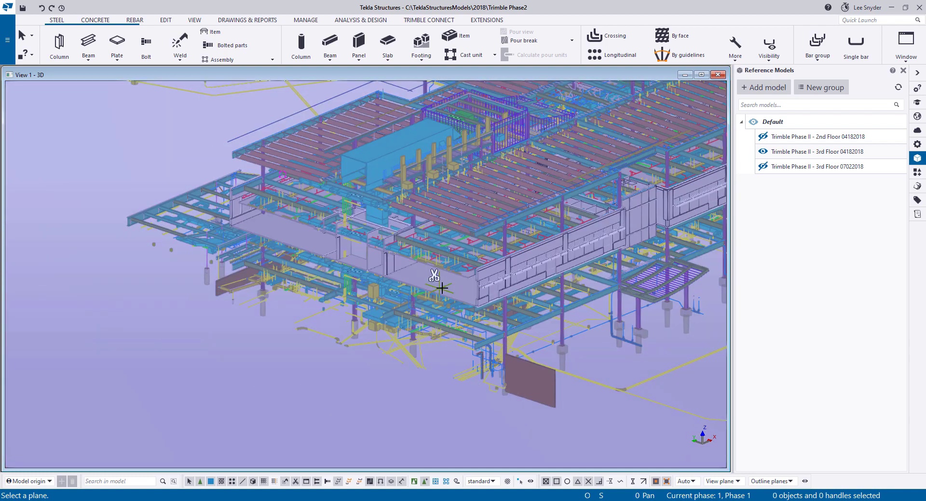
{"action": "left_click", "coordinate": [437, 274]}
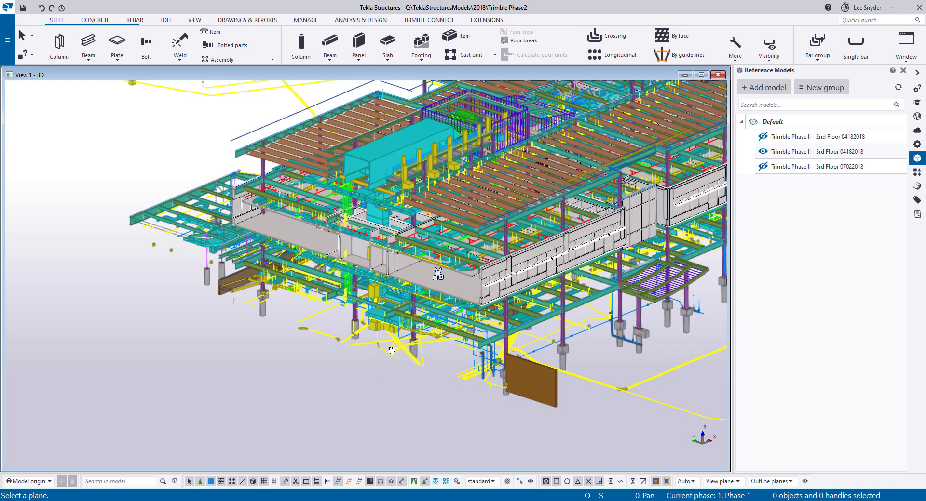
{"action": "middle_click_drag", "start_coordinate": [391, 351], "coordinate": [347, 213]}
{"action": "scroll", "coordinate": [345, 203], "scroll_direction": "up", "scroll_amount": 8}
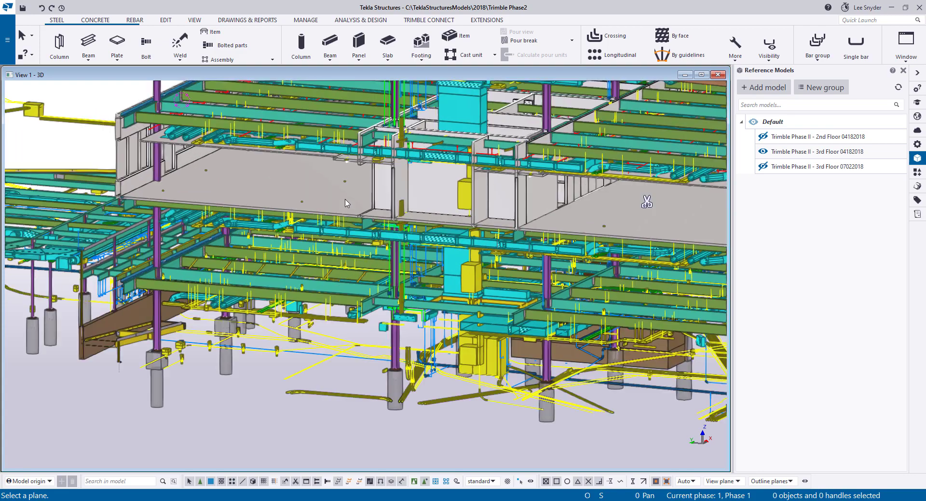
{"action": "scroll", "coordinate": [342, 227], "scroll_direction": "up", "scroll_amount": 8}
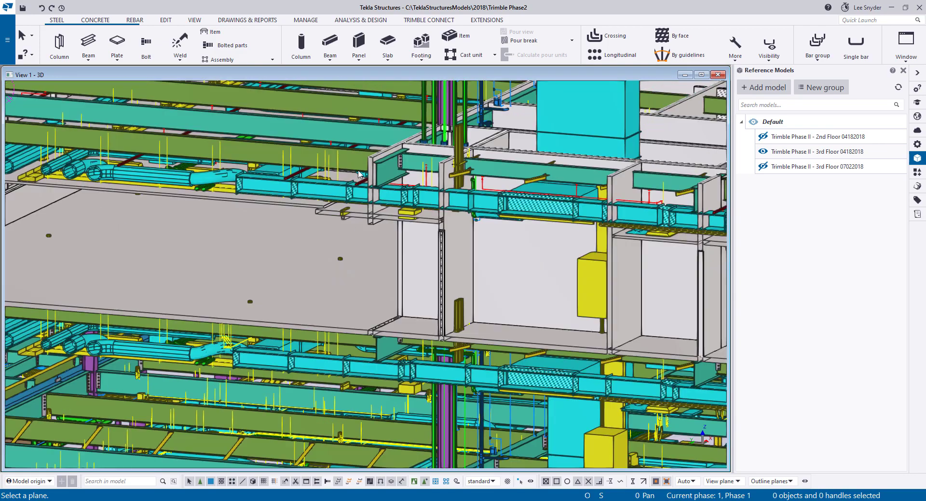
{"action": "scroll", "coordinate": [303, 214], "scroll_direction": "up", "scroll_amount": 1}
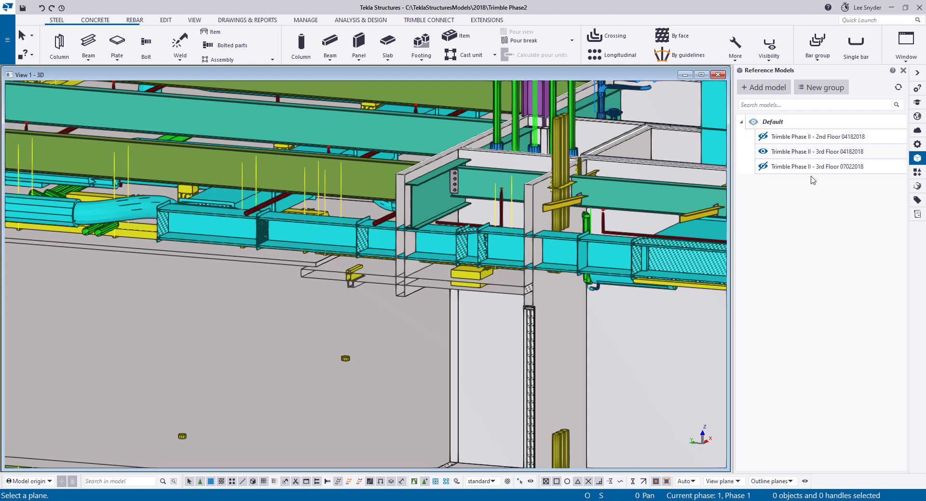
Step: Open the details of the reference model Trimble Phase II - 3rd Floor 04182018 and look through its layers
{"action": "mouse_move", "coordinate": [824, 153]}
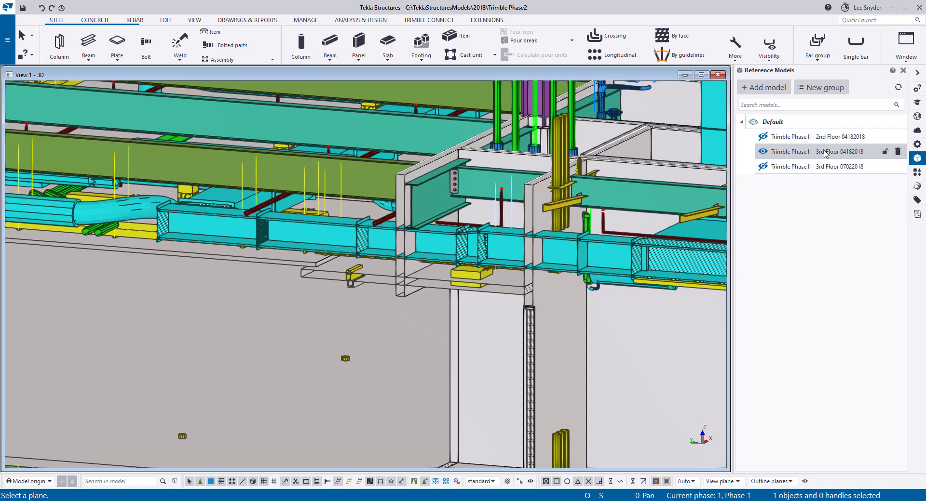
{"action": "double_click", "coordinate": [825, 153]}
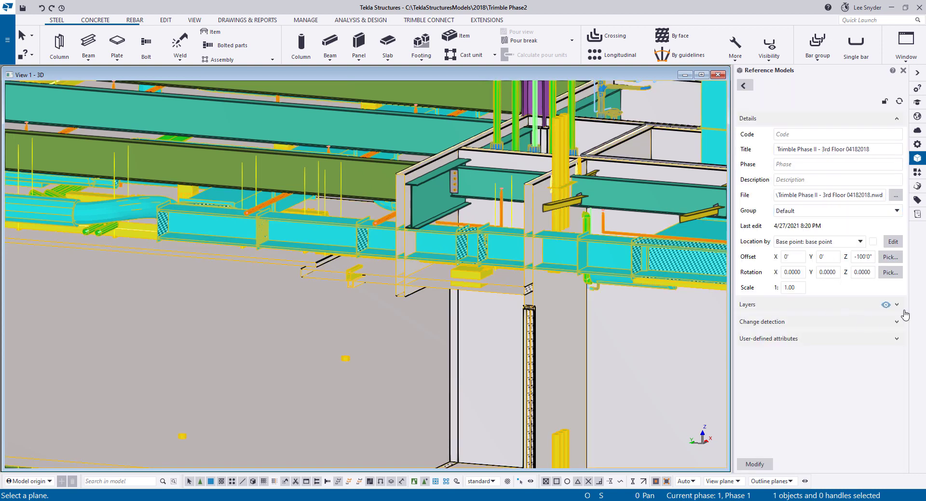
{"action": "left_click", "coordinate": [898, 307]}
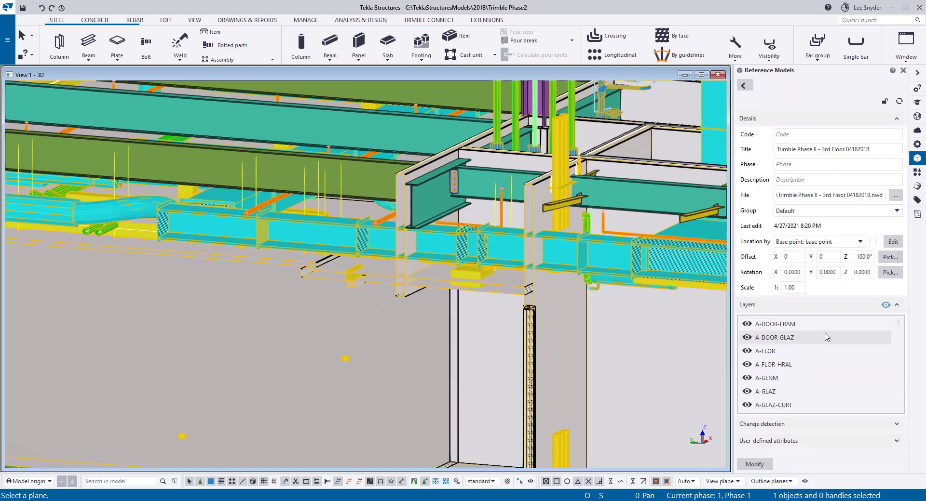
{"action": "scroll", "coordinate": [826, 337], "scroll_direction": "down", "scroll_amount": 2}
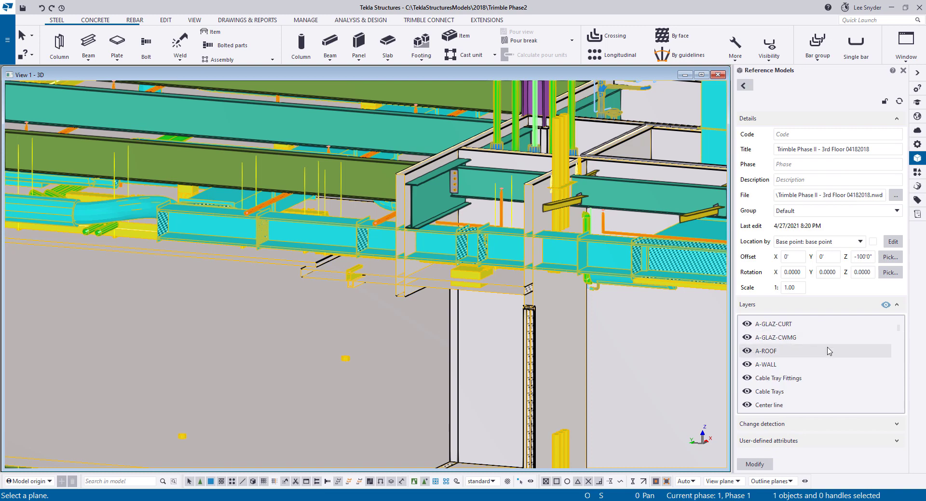
Step: Look through the remaining layers of the 3rd Floor reference model, collapse the layer list and check the user-defined attributes
{"action": "scroll", "coordinate": [828, 351], "scroll_direction": "down", "scroll_amount": 5}
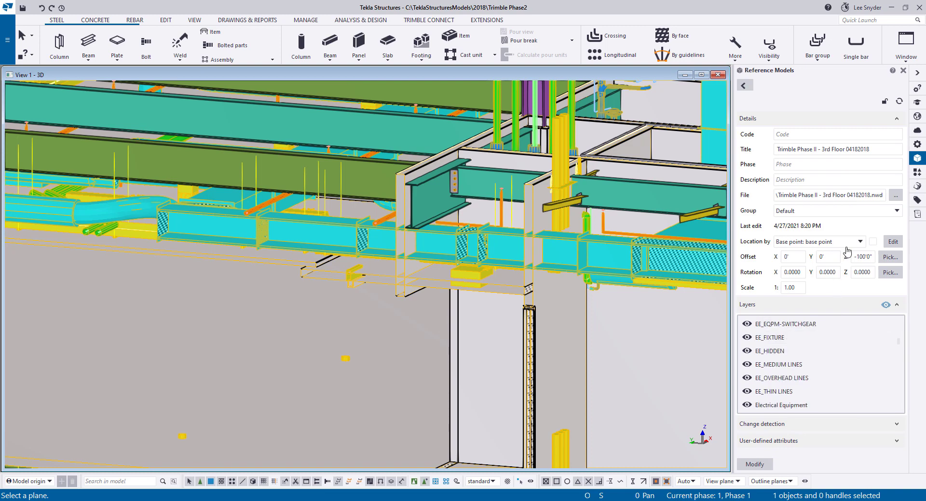
{"action": "left_click", "coordinate": [896, 306]}
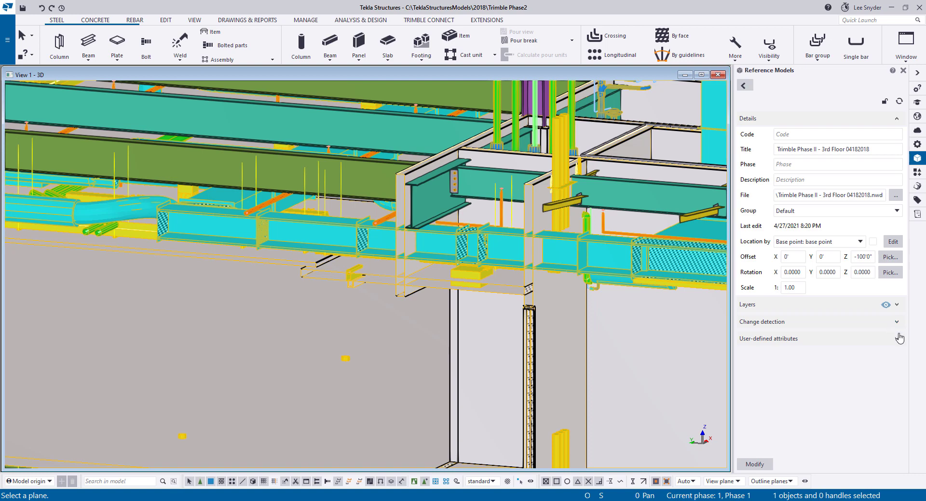
{"action": "left_click", "coordinate": [898, 340]}
{"action": "left_click", "coordinate": [897, 340]}
Step: Bring the whole clipped building into view and interrupt the active clip plane command
{"action": "scroll", "coordinate": [315, 326], "scroll_direction": "down", "scroll_amount": 10}
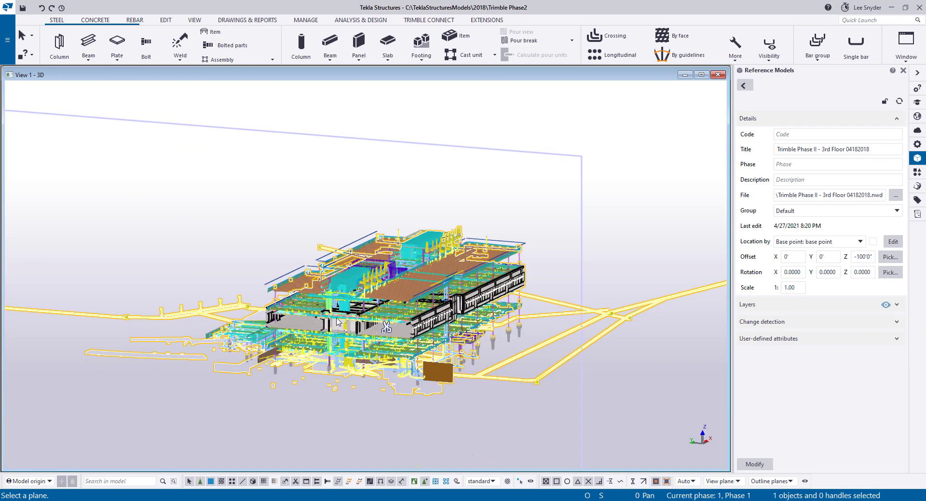
{"action": "scroll", "coordinate": [339, 323], "scroll_direction": "up", "scroll_amount": 3}
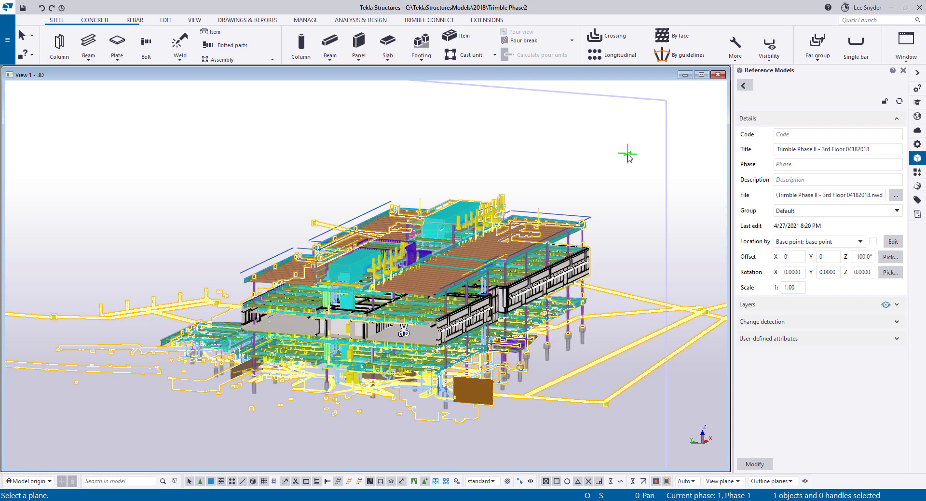
{"action": "right_click", "coordinate": [627, 154]}
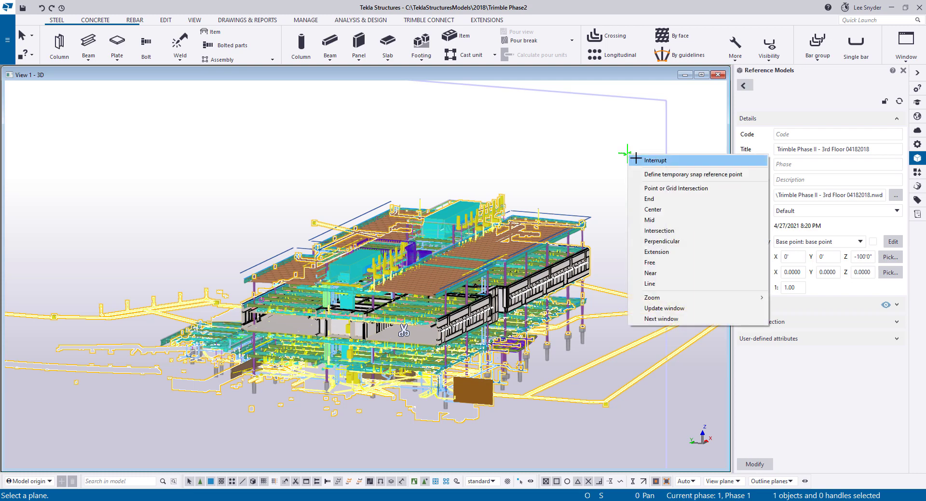
{"action": "left_click", "coordinate": [637, 157]}
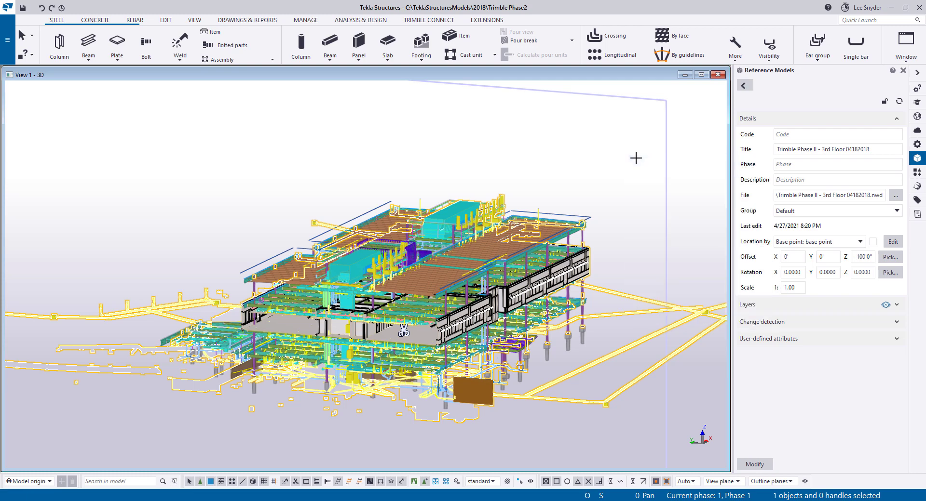